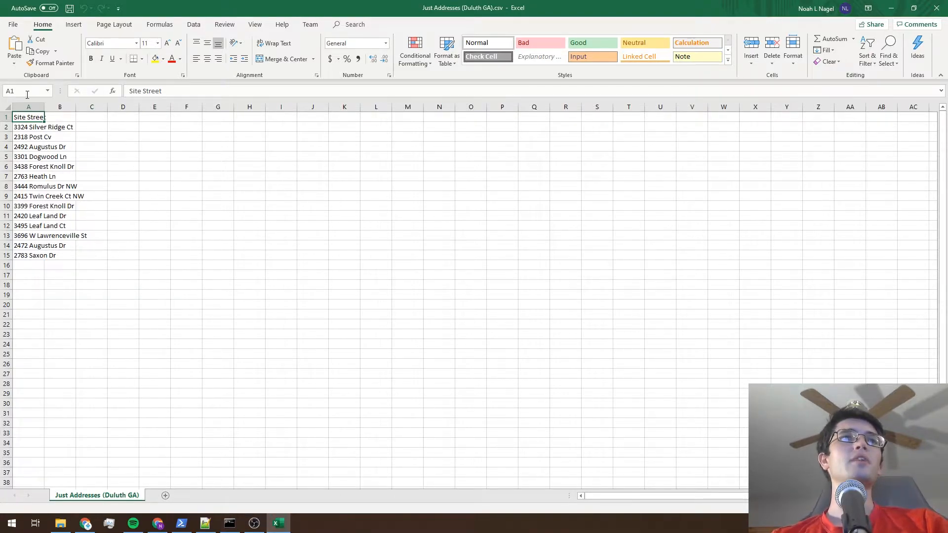
Widen column A so the full street addresses fit inside it.
left_click(25, 128)
left_click_drag(44, 107, 95, 104)
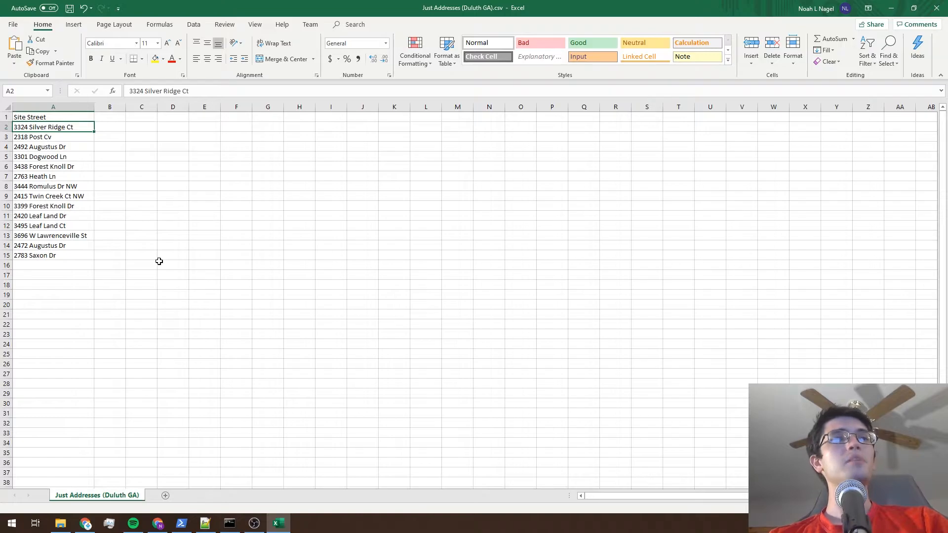
Switch to the AddressFixer MKII page in Chrome and add the list Just Addresses (Duluth GA).csv.
mouse_move(279, 527)
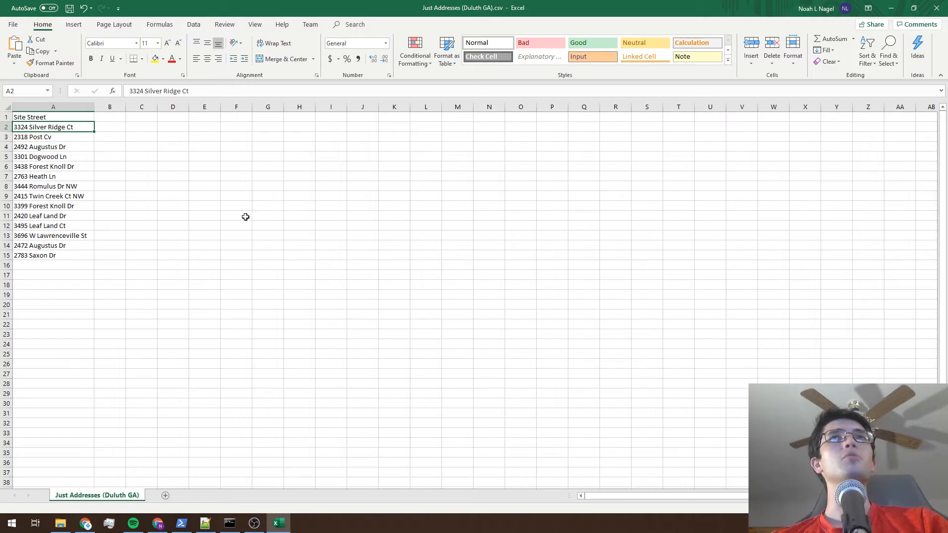
left_click(279, 525)
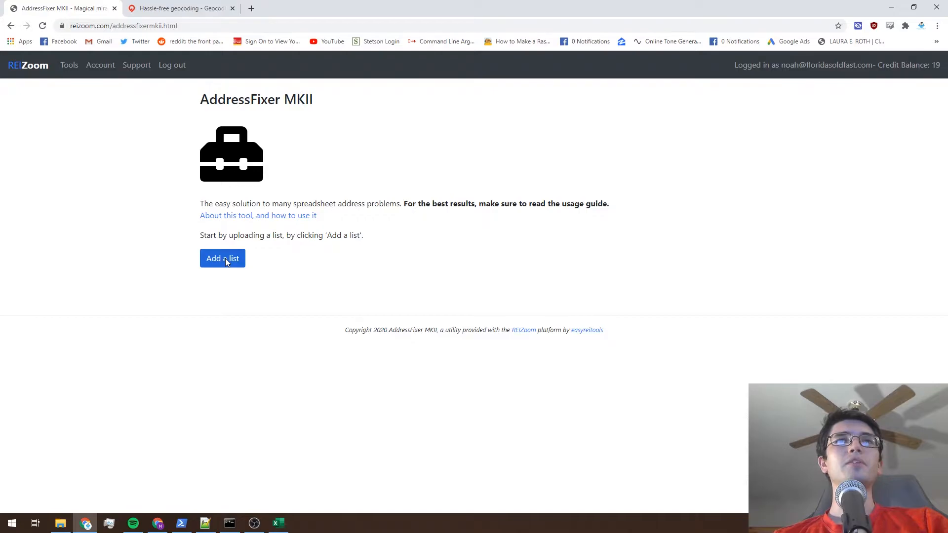
left_click(226, 260)
left_click(165, 87)
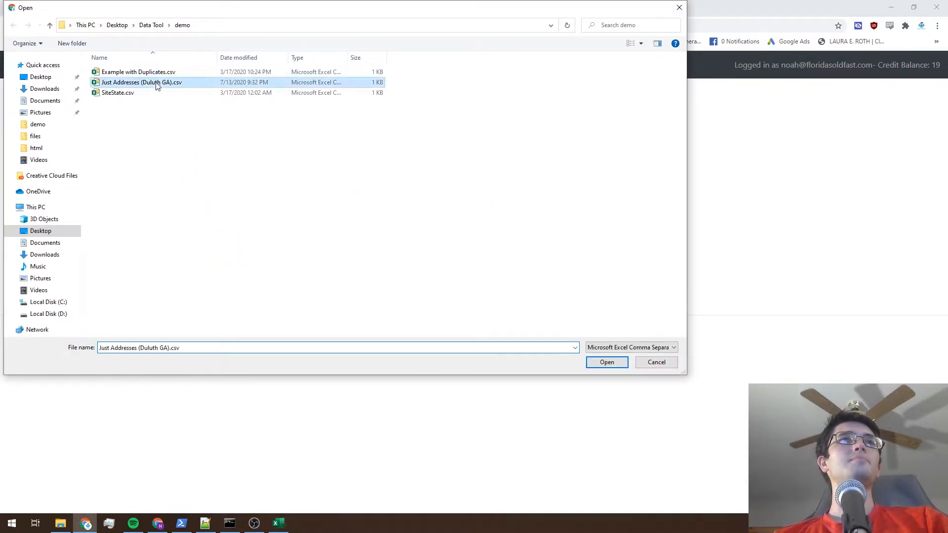
left_click(606, 363)
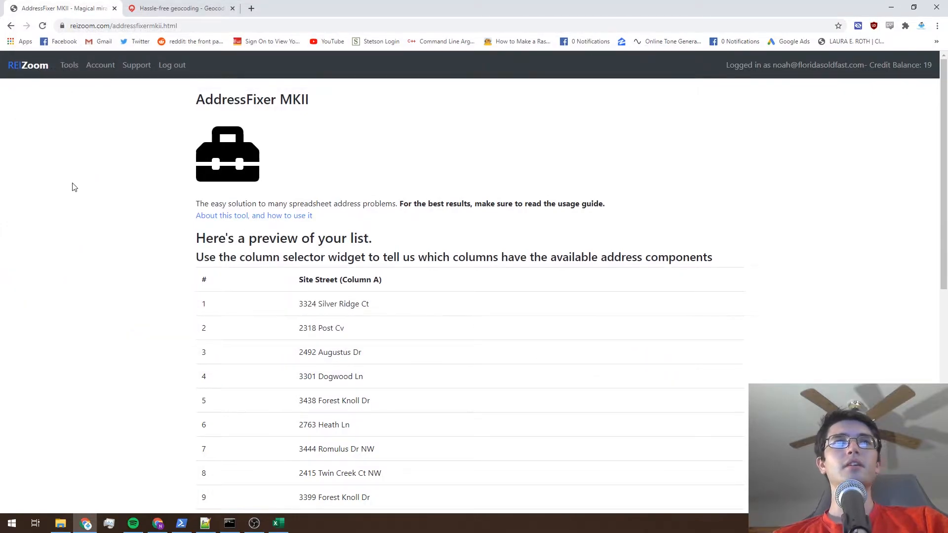
Assign Site Street (Column A) as the address column for the uploaded list.
scroll(73, 187, "down", 2)
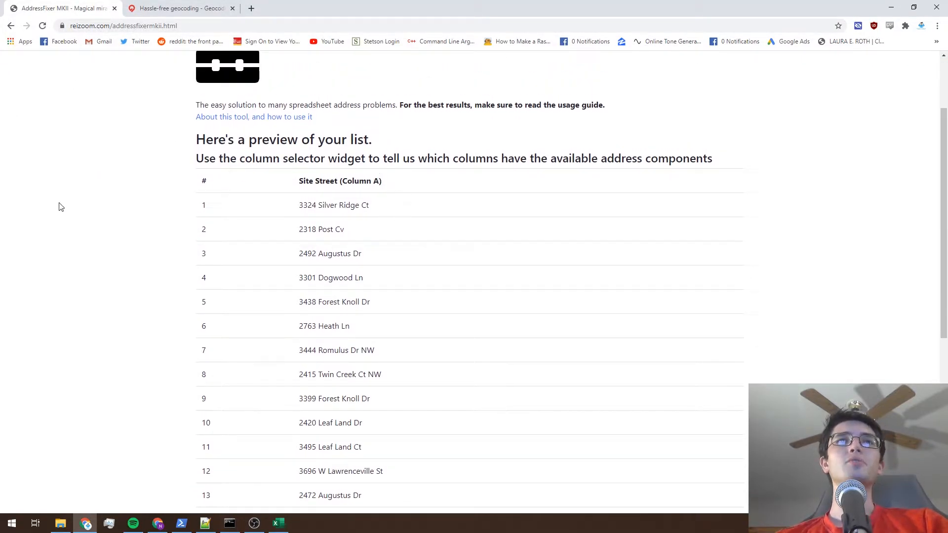
scroll(105, 198, "down", 4)
scroll(105, 197, "down", 2)
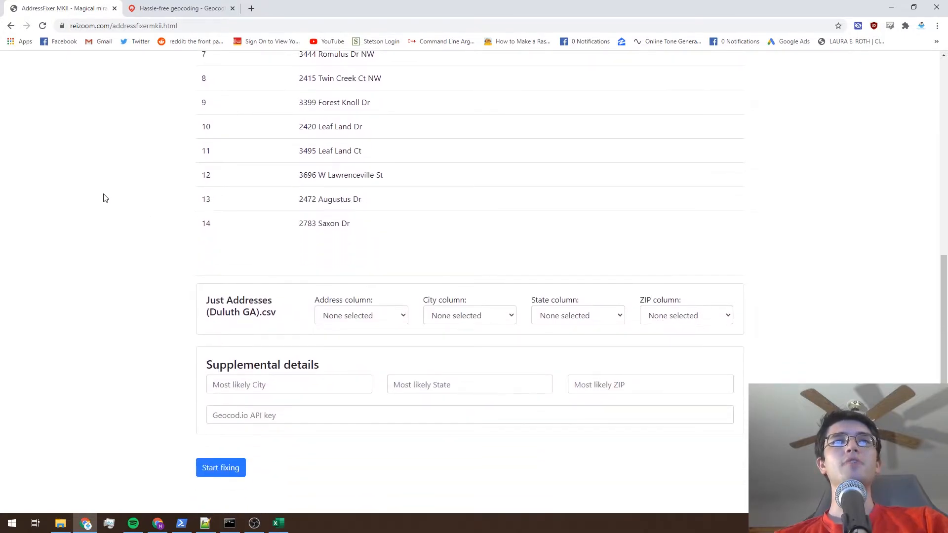
left_click(350, 320)
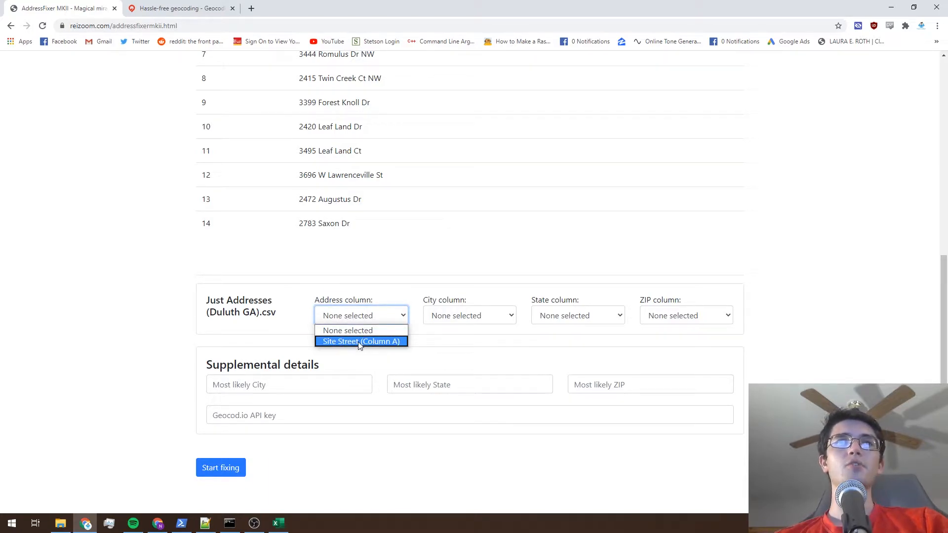
left_click(359, 342)
left_click(260, 317)
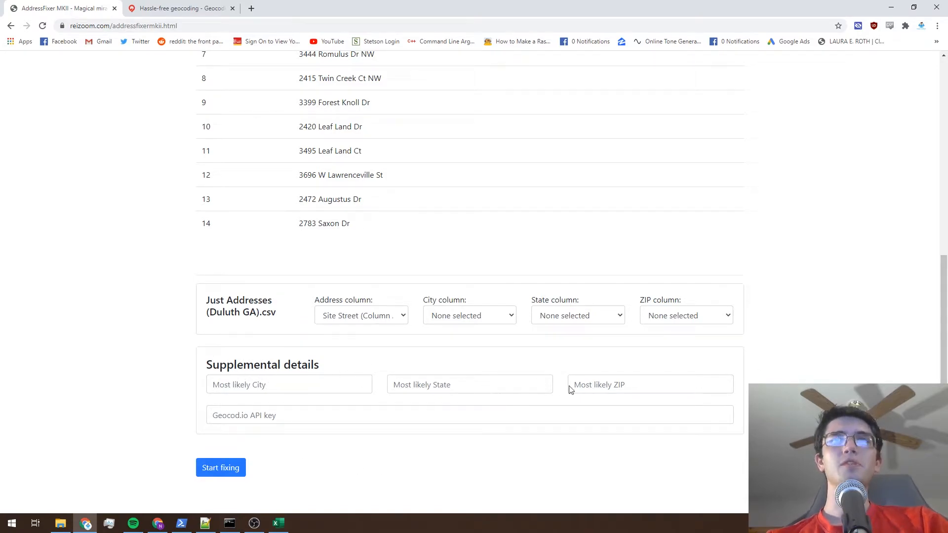
Enter Duluth as the most likely city and GA as the most likely state in the supplemental details.
left_click(307, 385)
type("Duluth")
key("Tab")
type("GA")
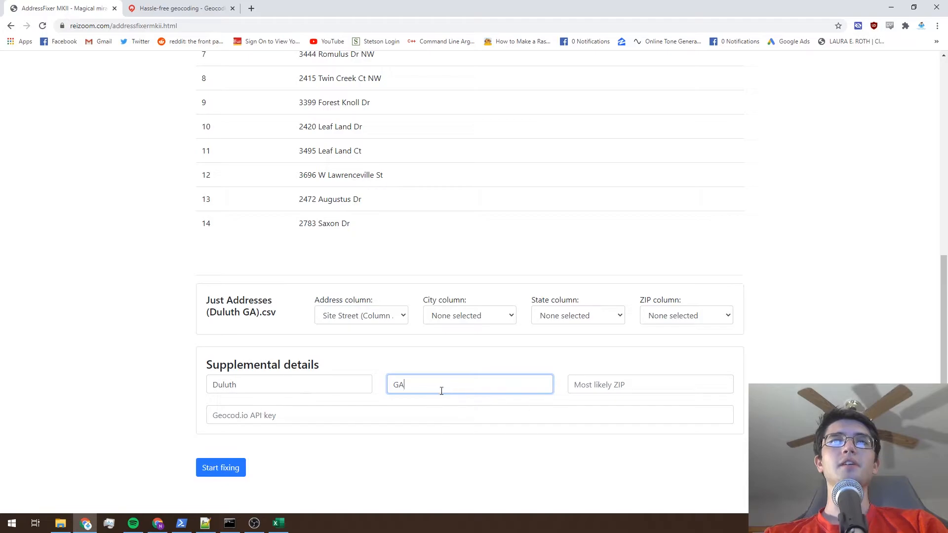
left_click(124, 369)
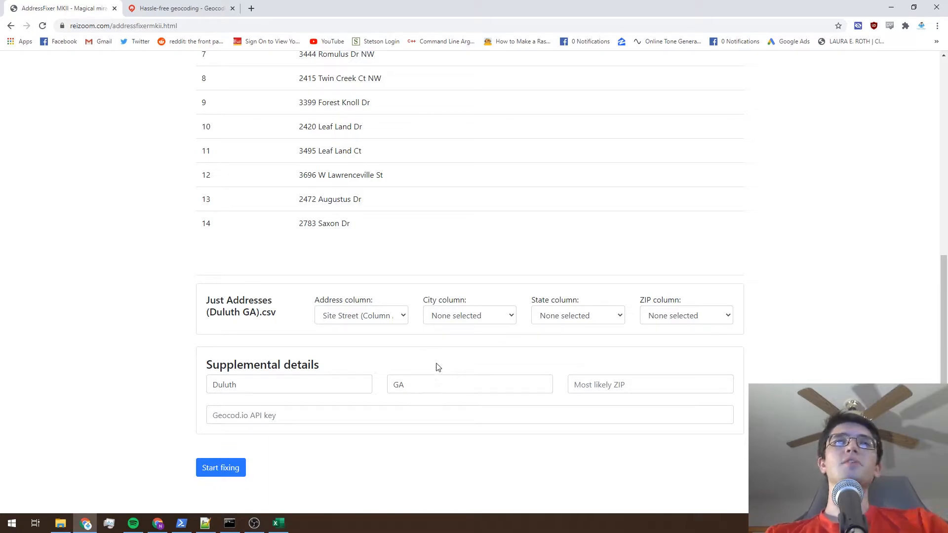
scroll(82, 359, "up", 8)
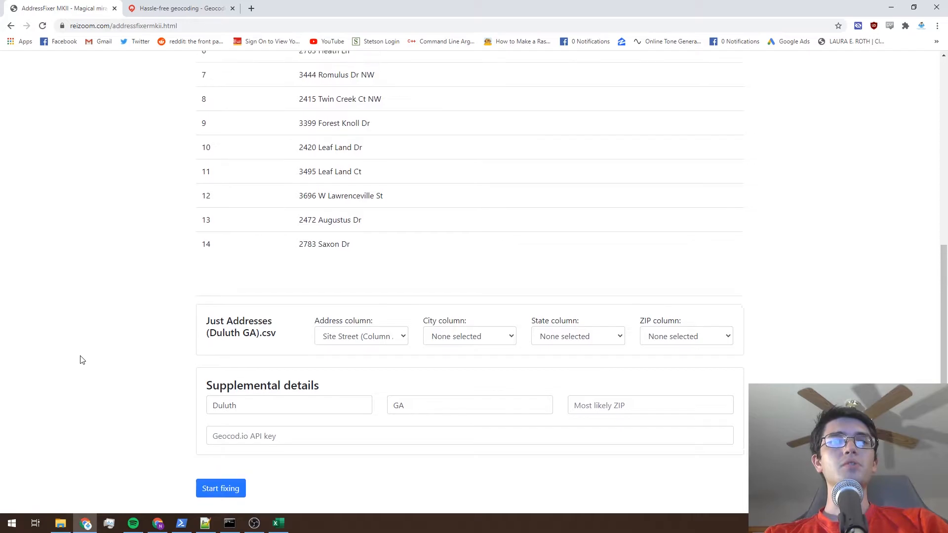
scroll(117, 344, "down", 9)
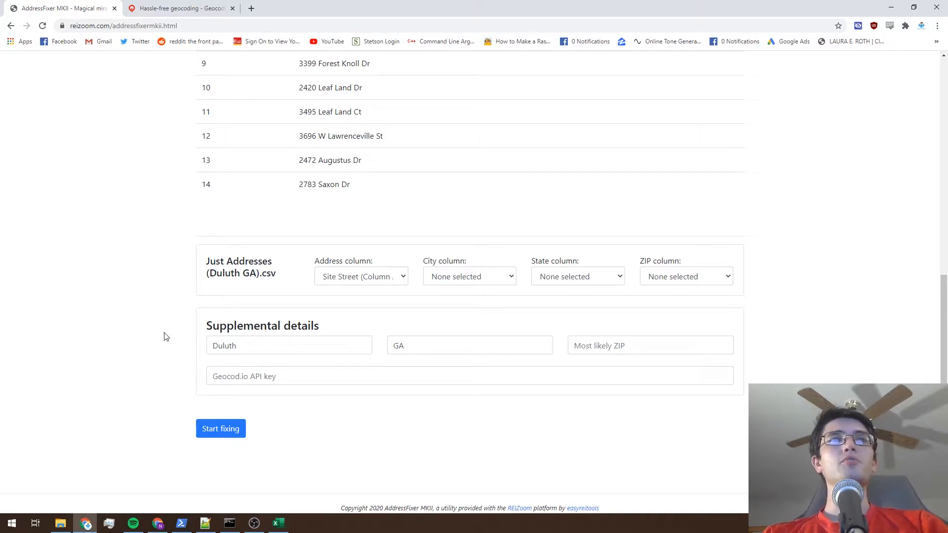
scroll(164, 335, "up", 8)
Open the API keys page of the Geocodio account and copy the Data Puller API key.
left_click(176, 7)
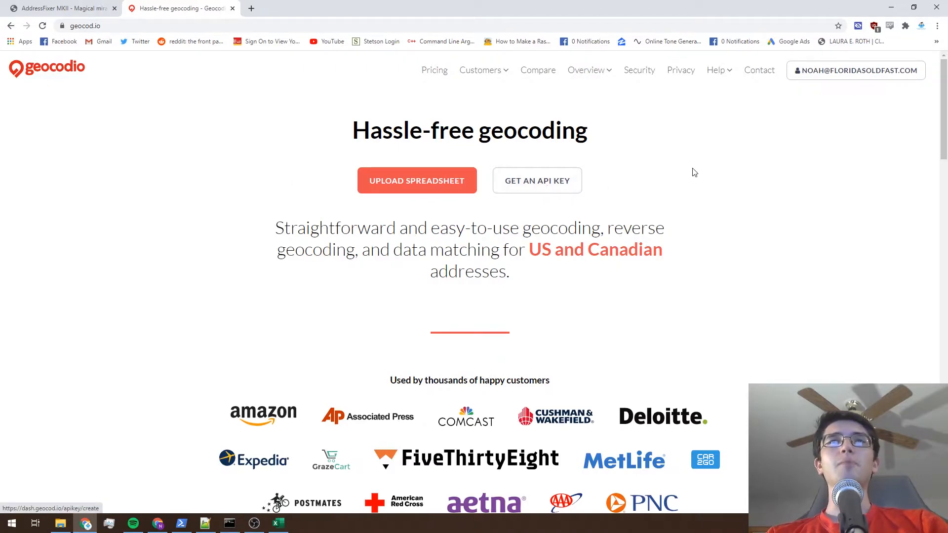
left_click(836, 78)
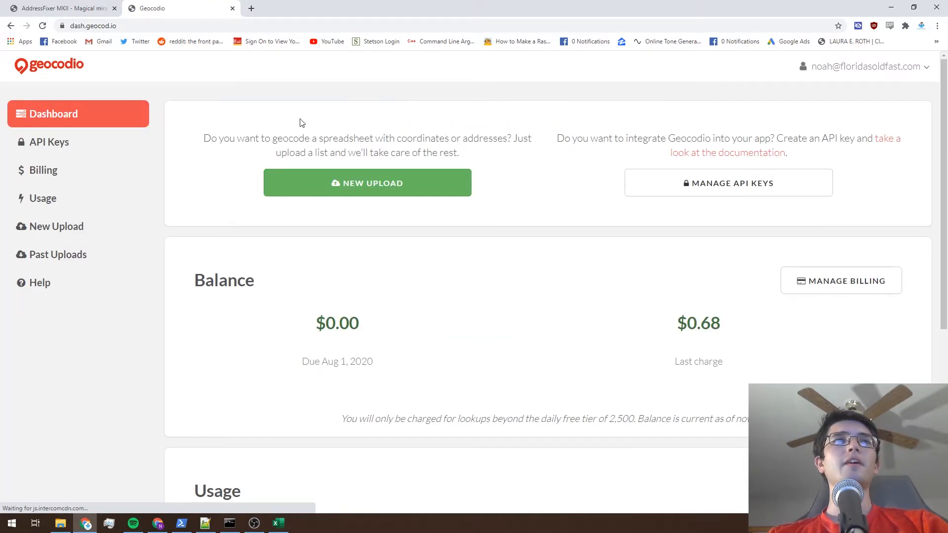
left_click(48, 144)
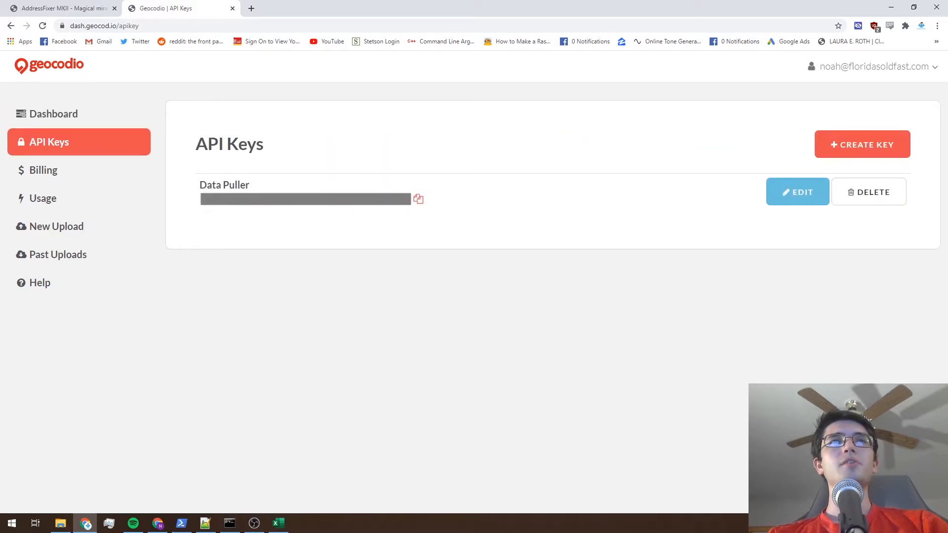
left_click(417, 199)
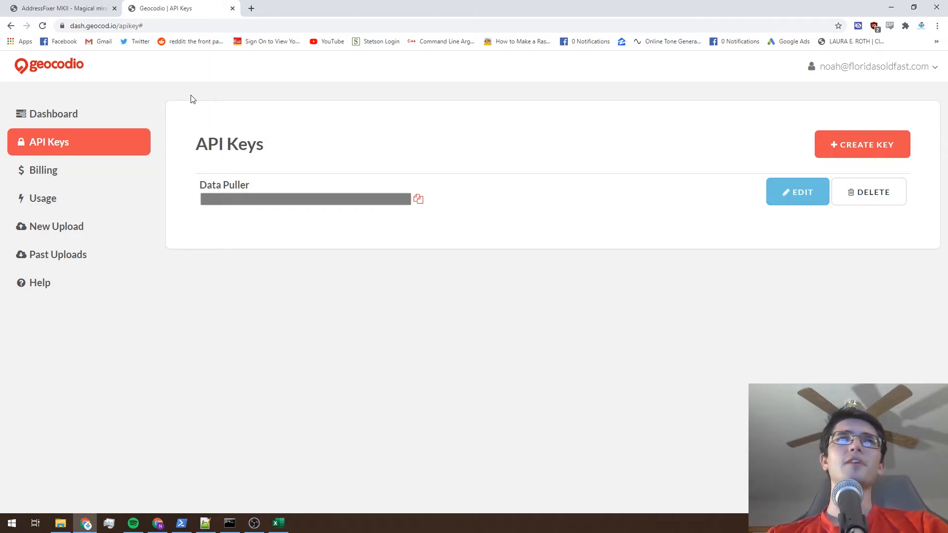
Return to AddressFixer MKII and paste the copied key into the Geocod.io API key field.
left_click(89, 7)
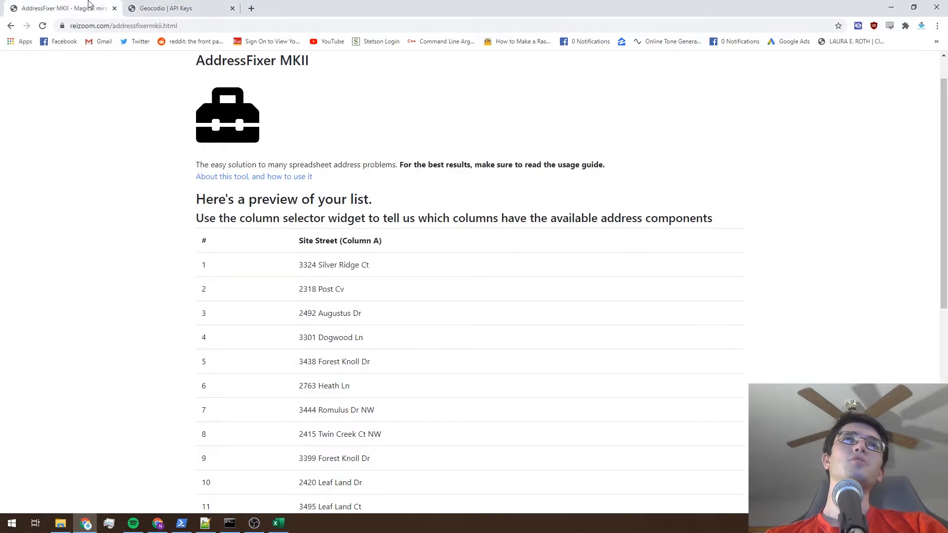
scroll(69, 93, "down", 8)
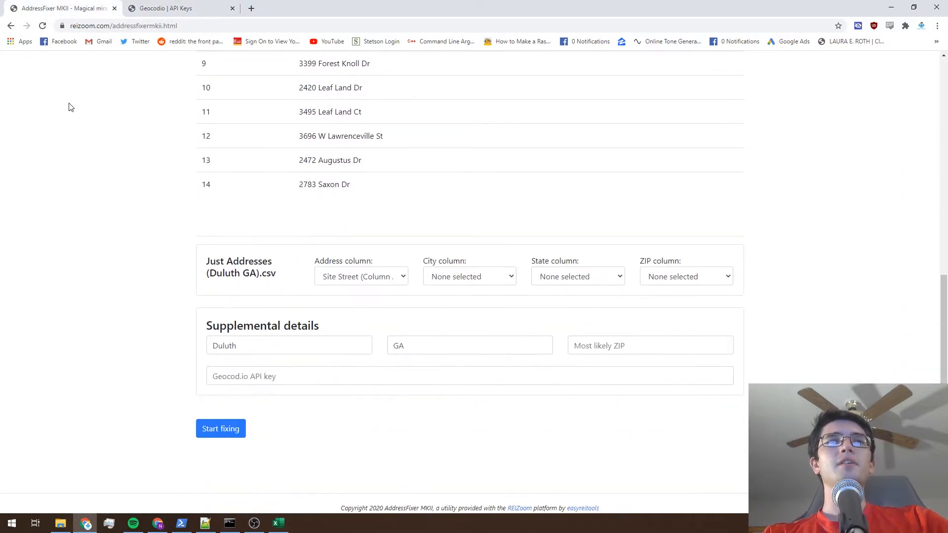
left_click(285, 379)
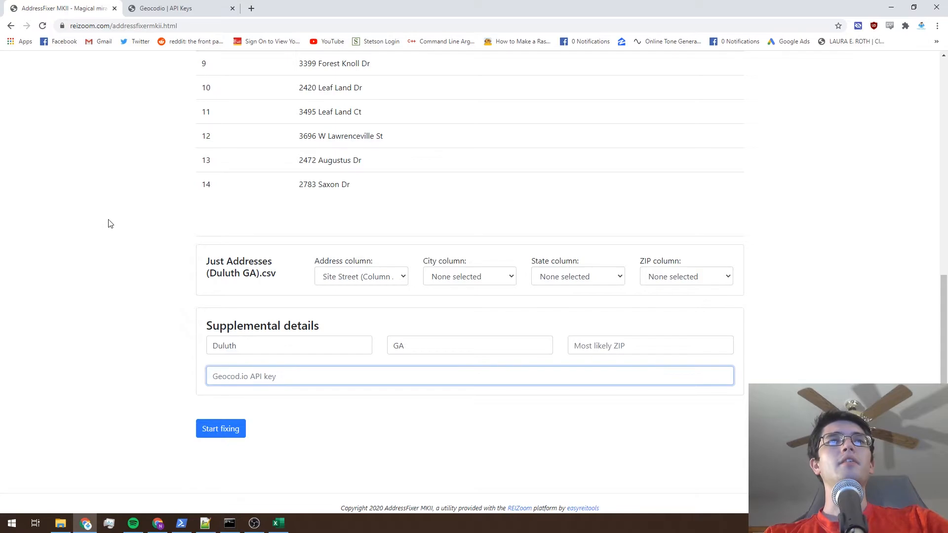
key("ctrl+v")
left_click(150, 270)
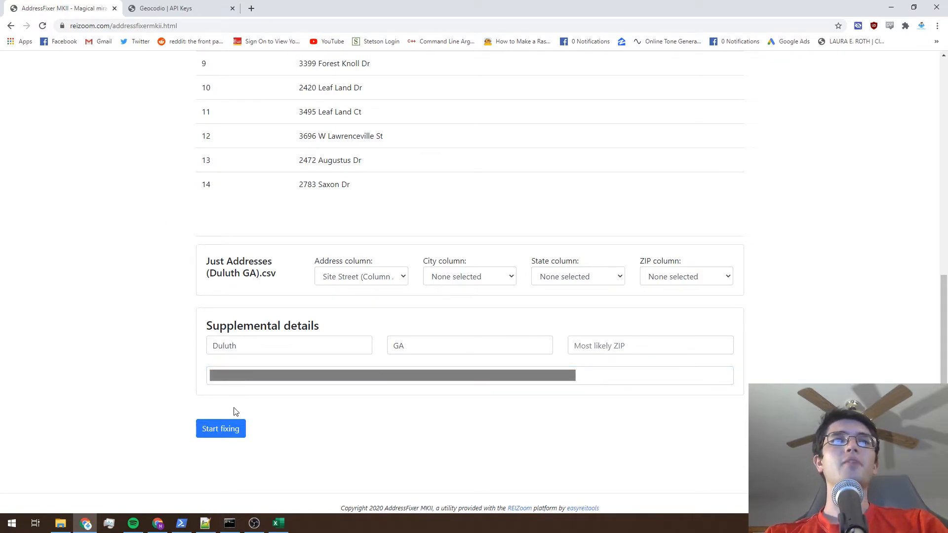
Start fixing the list and open the downloaded AddressFixer result file in Excel.
left_click(227, 433)
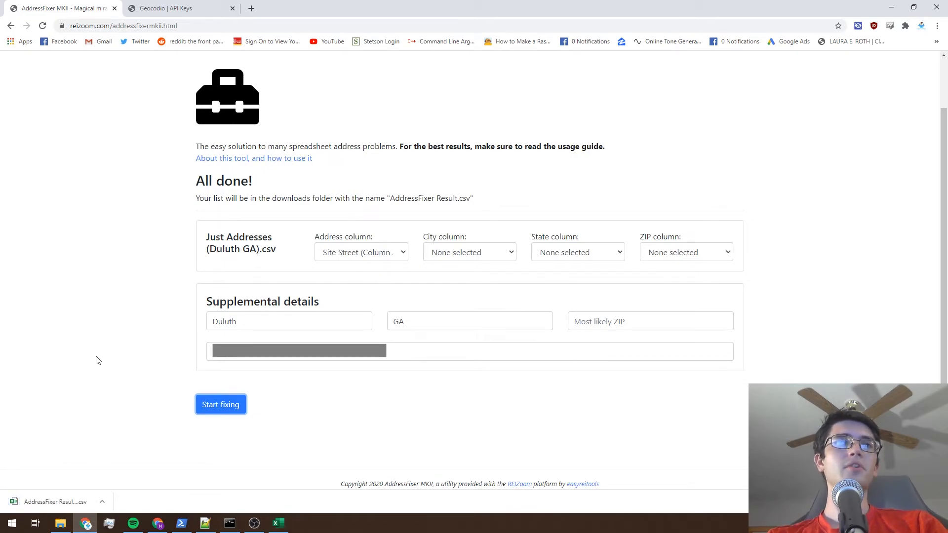
left_click(62, 503)
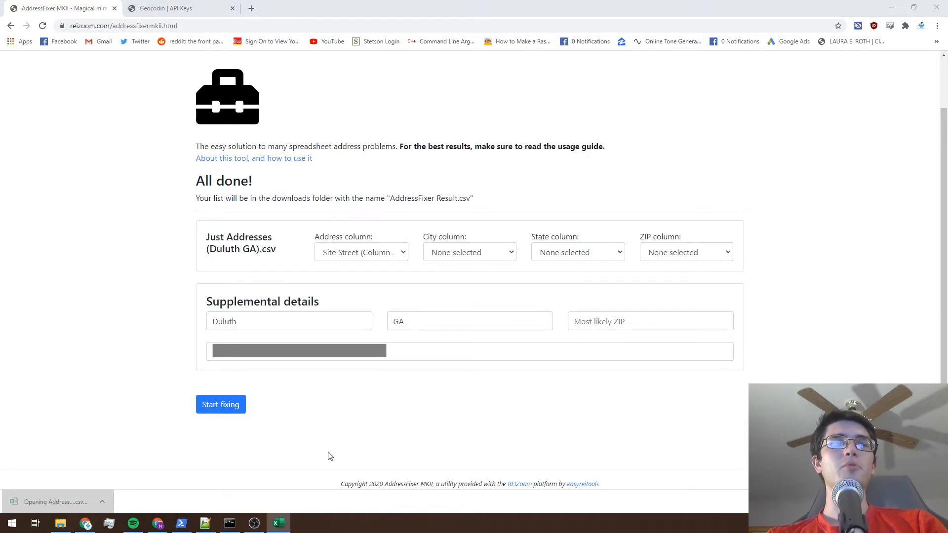
left_click(278, 524)
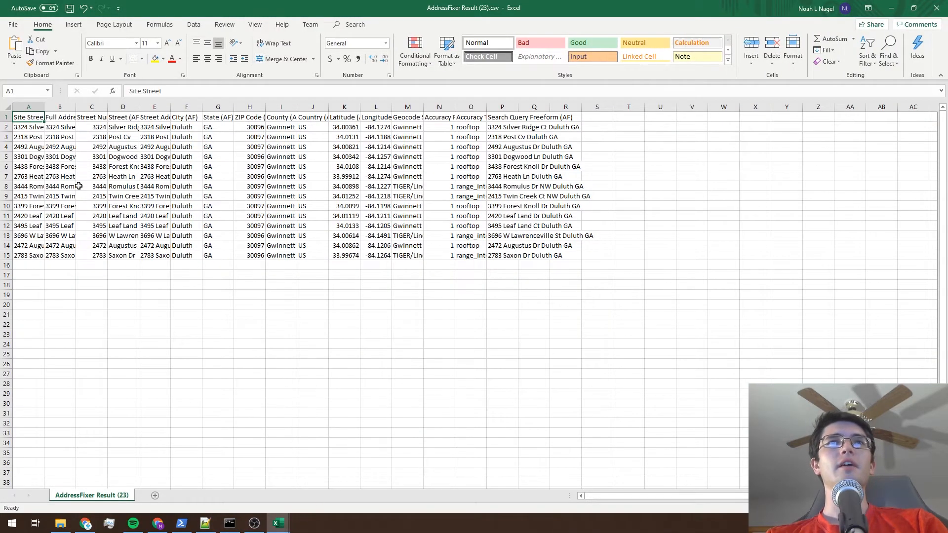
AutoFit the widths of columns A through R in the result sheet.
left_click(28, 107)
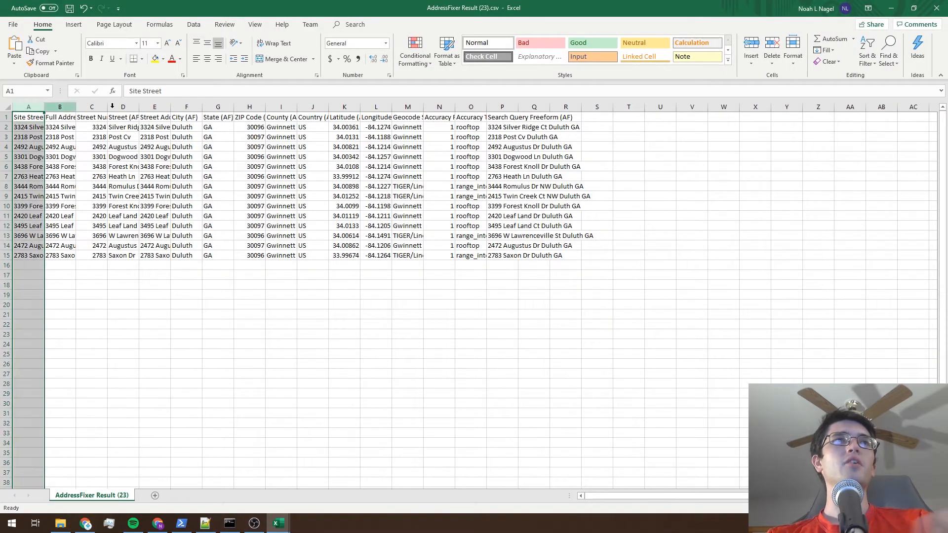
left_click(565, 107, "shift")
double_click(421, 106)
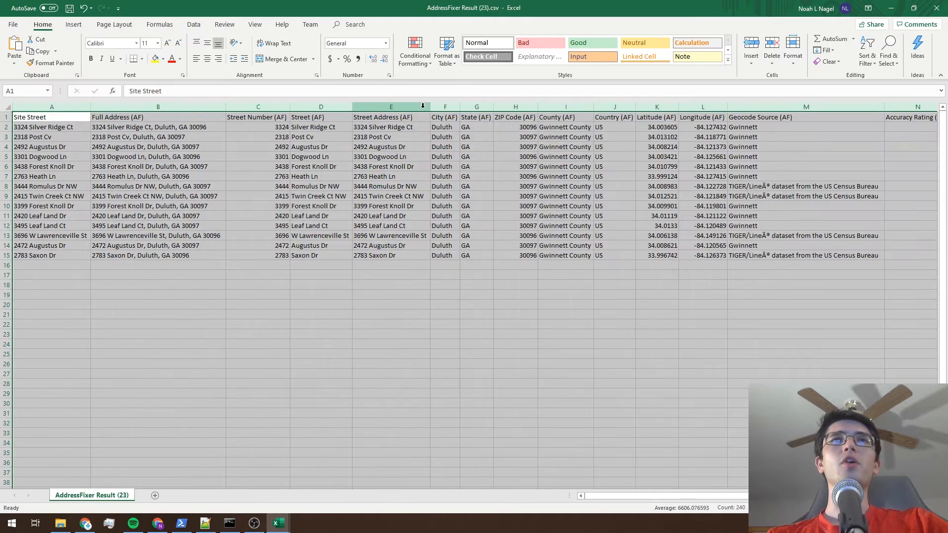
left_click(334, 315)
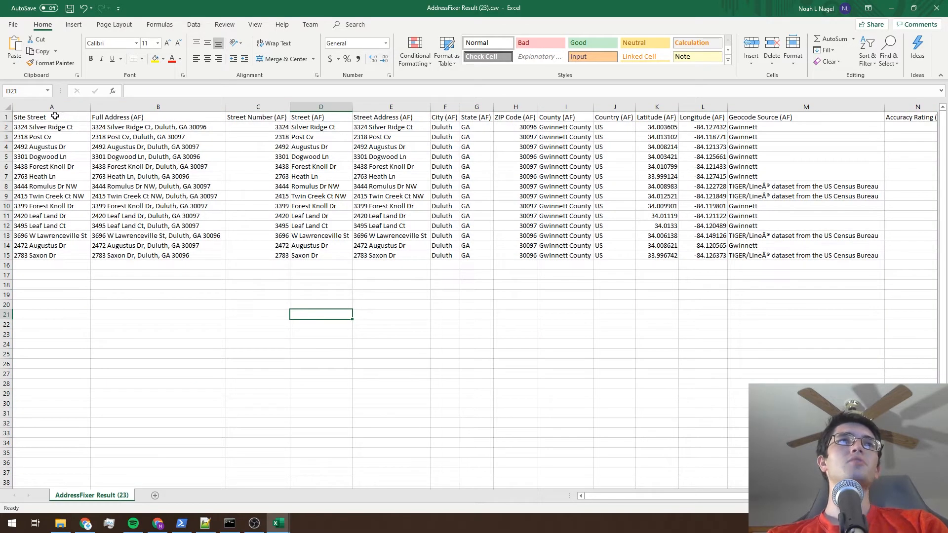
Compare the original Site Street column with the added AF columns, from Full Address through Search Query Freeform.
left_click_drag(54, 117, 55, 255)
left_click(103, 299)
left_click(110, 118)
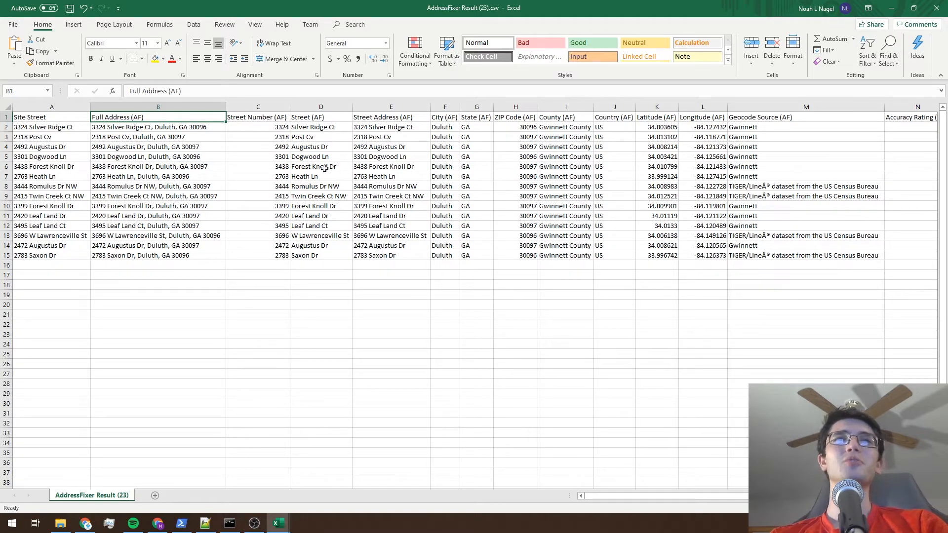
left_click(379, 127)
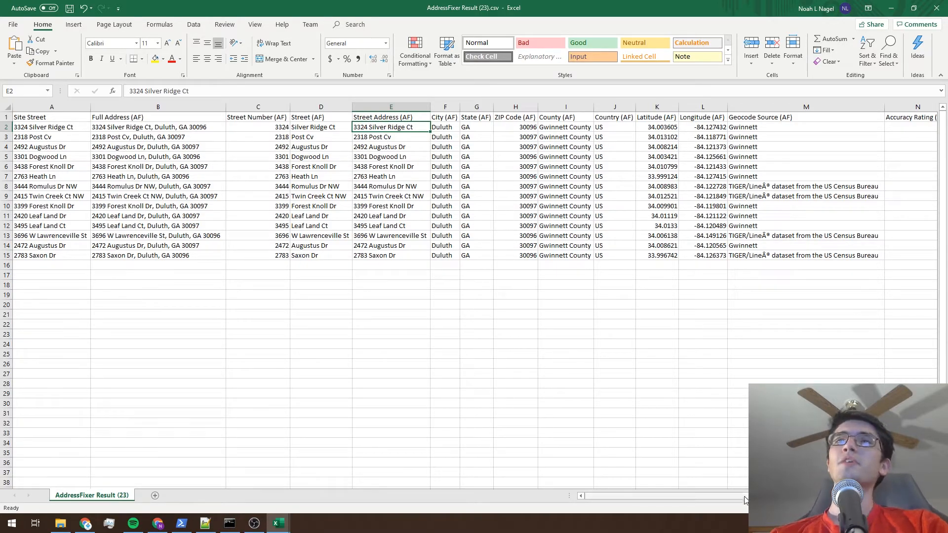
scroll(563, 150, "right", 2)
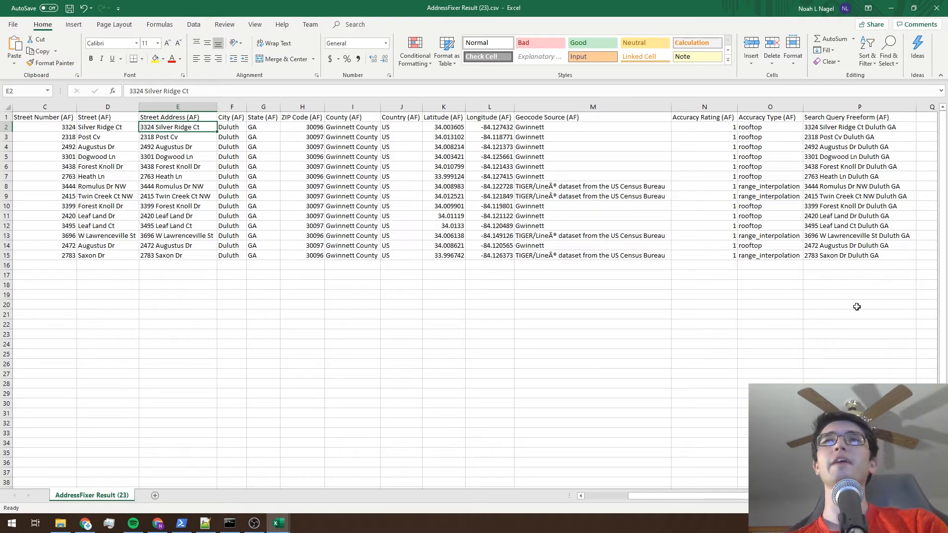
left_click_drag(748, 495, 667, 456)
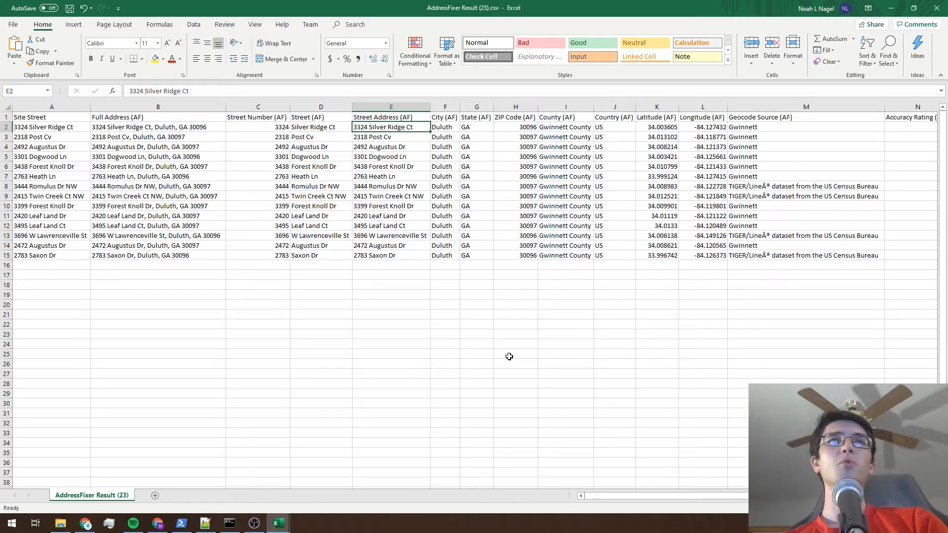
Close the AddressFixer result workbook and return to the AddressFixer page in Chrome.
left_click(938, 9)
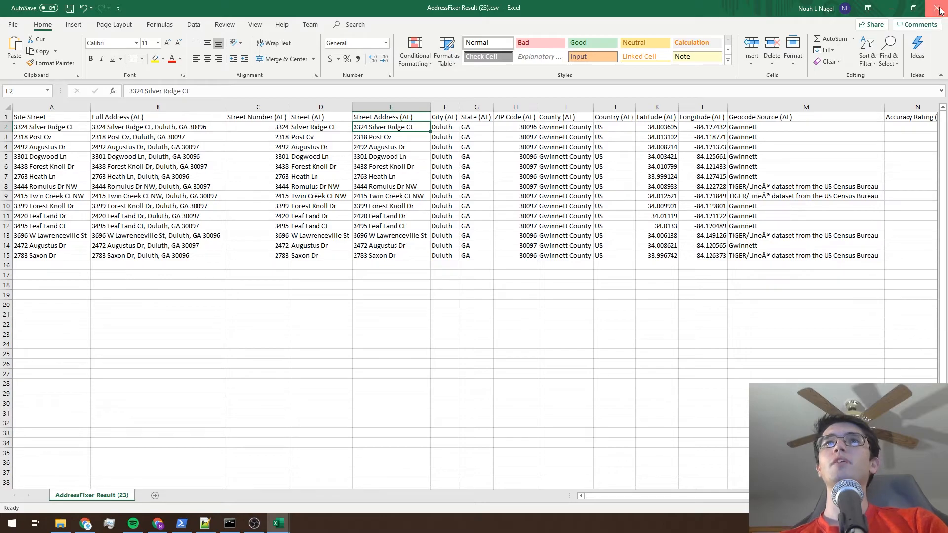
left_click(473, 274)
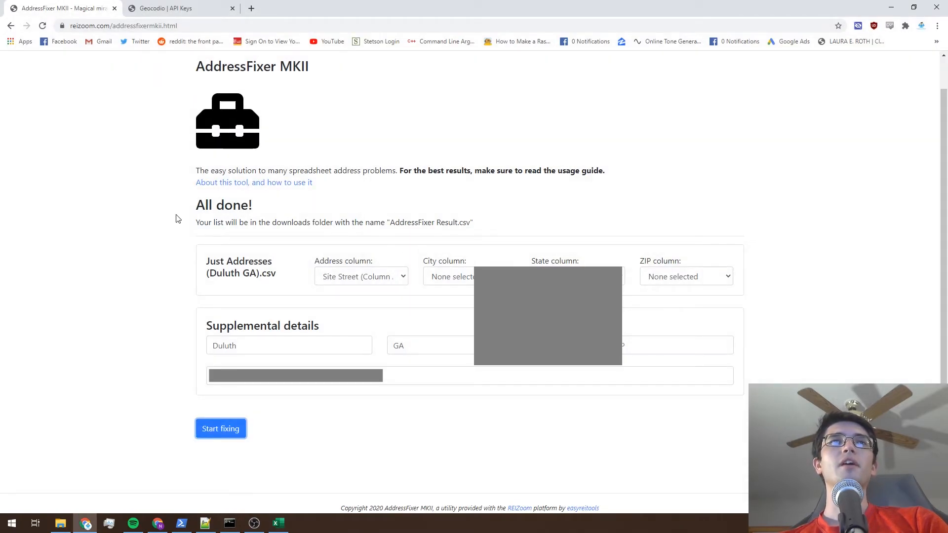
Reload the AddressFixer page and add SiteState.csv from the demo folder as the list.
left_click(42, 26)
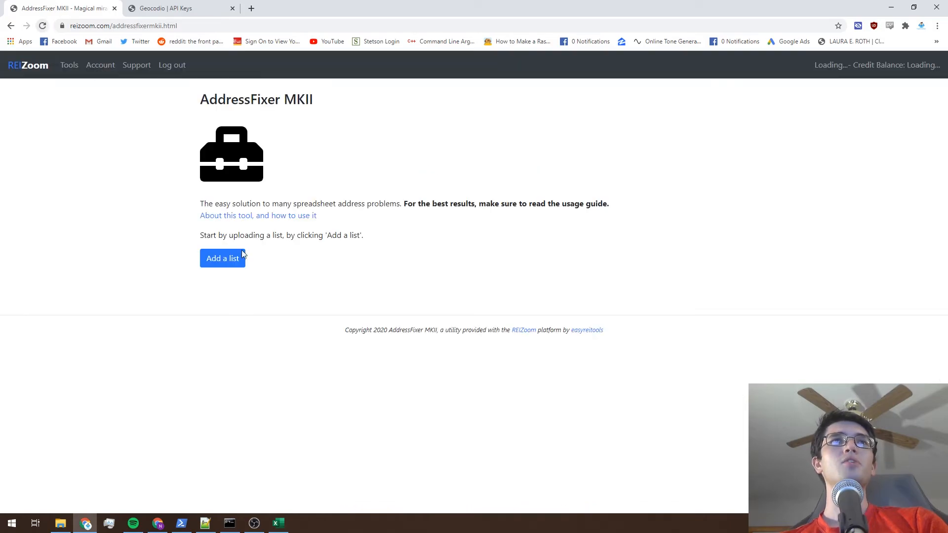
left_click(228, 259)
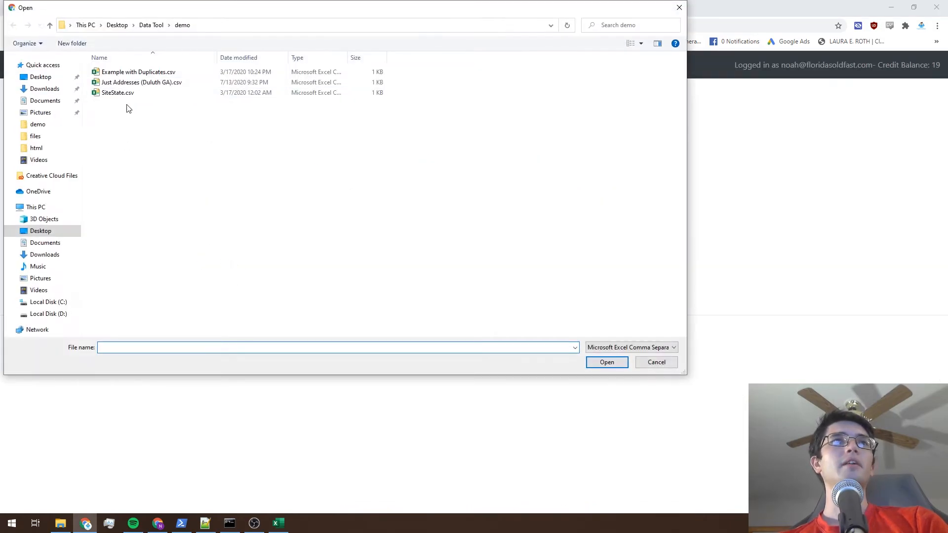
left_click(114, 97)
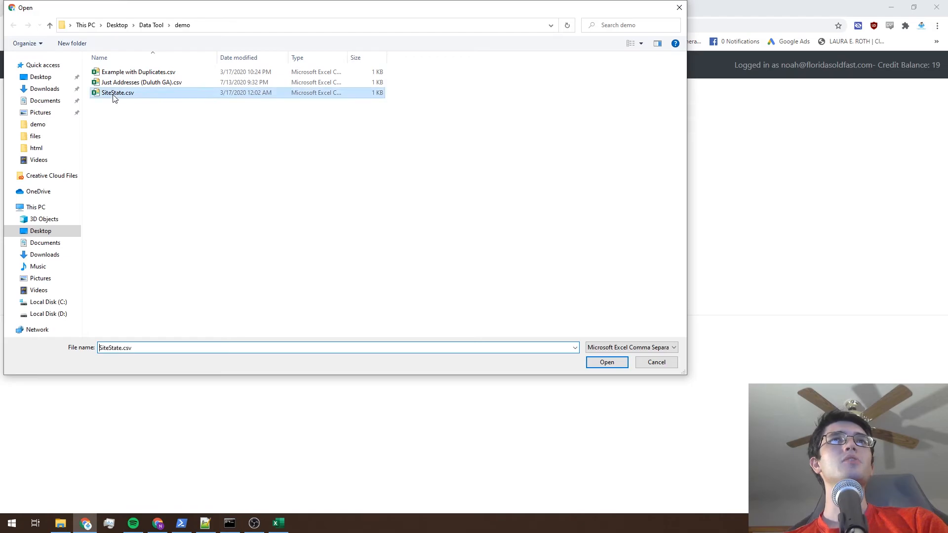
left_click(598, 364)
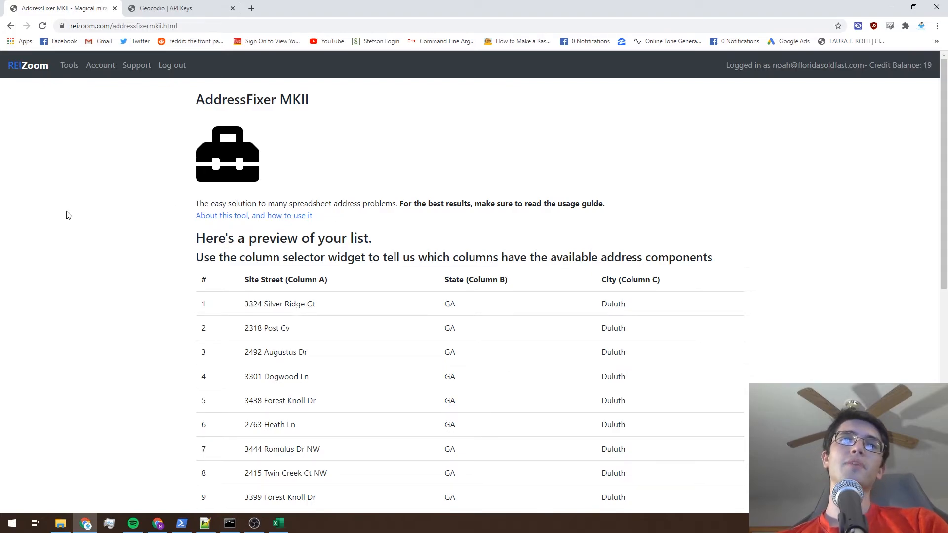
Map the address column to Site Street (Column A), the city column to City (Column C) and the state column to State (Column B).
scroll(68, 215, "down", 1)
scroll(69, 216, "down", 3)
scroll(68, 215, "down", 5)
left_click(351, 277)
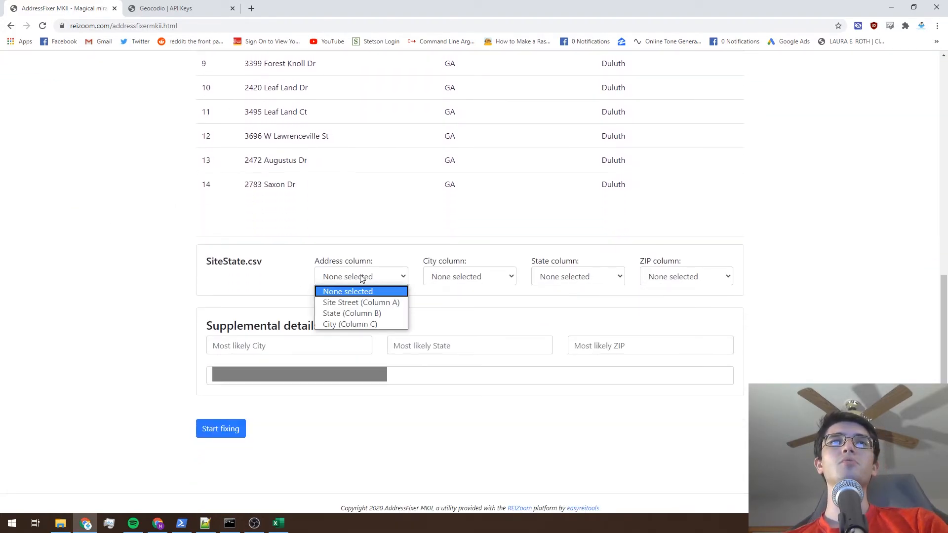
left_click(352, 302)
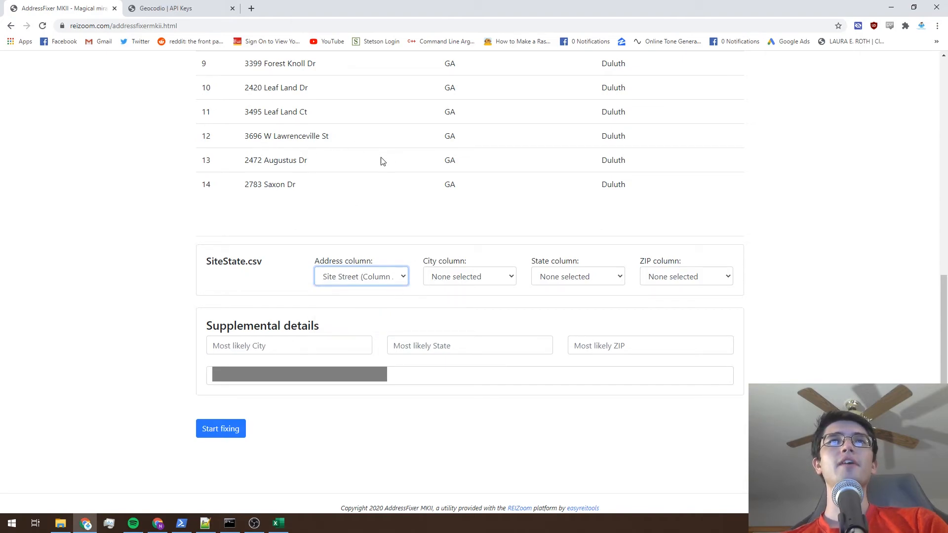
left_click(455, 283)
left_click(461, 324)
left_click(574, 279)
left_click(568, 313)
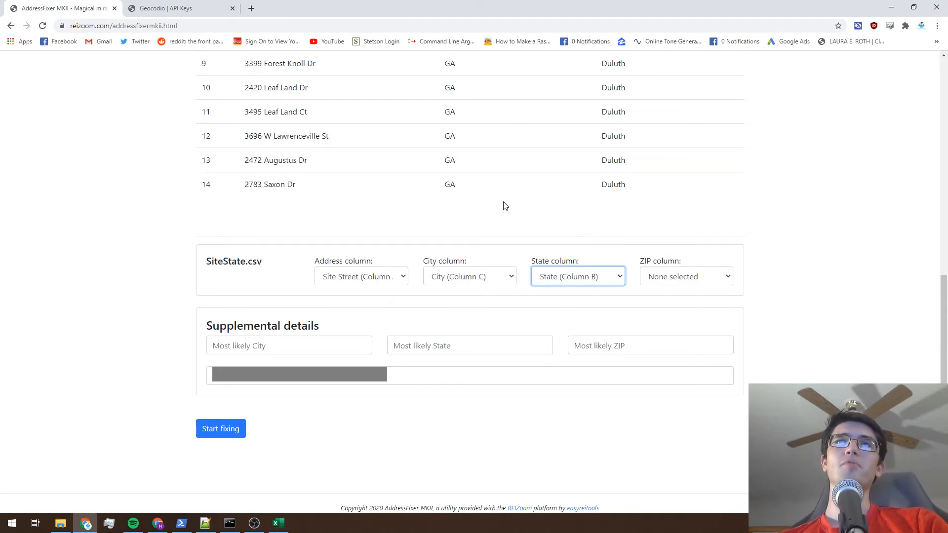
Start fixing the SiteState.csv list and open the downloaded AddressFixer result file in Excel.
left_click(224, 427)
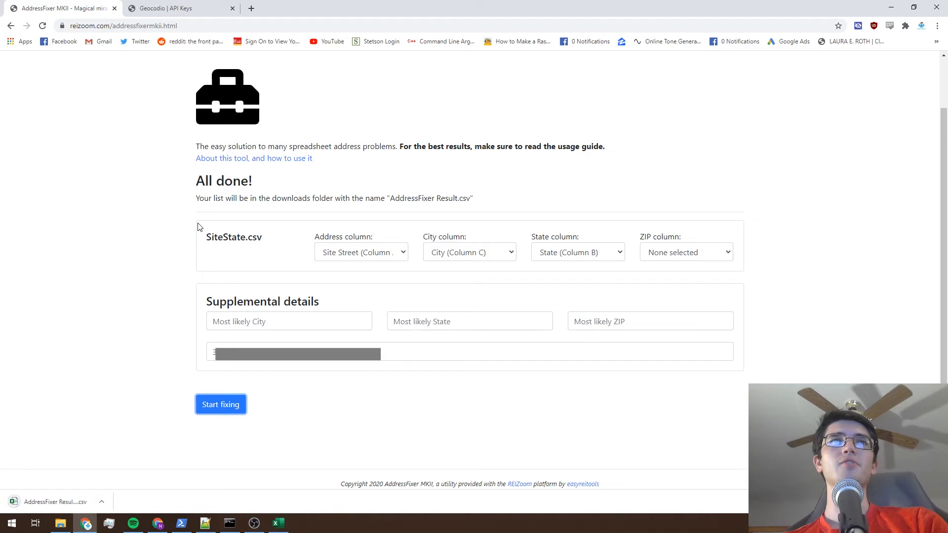
left_click(56, 502)
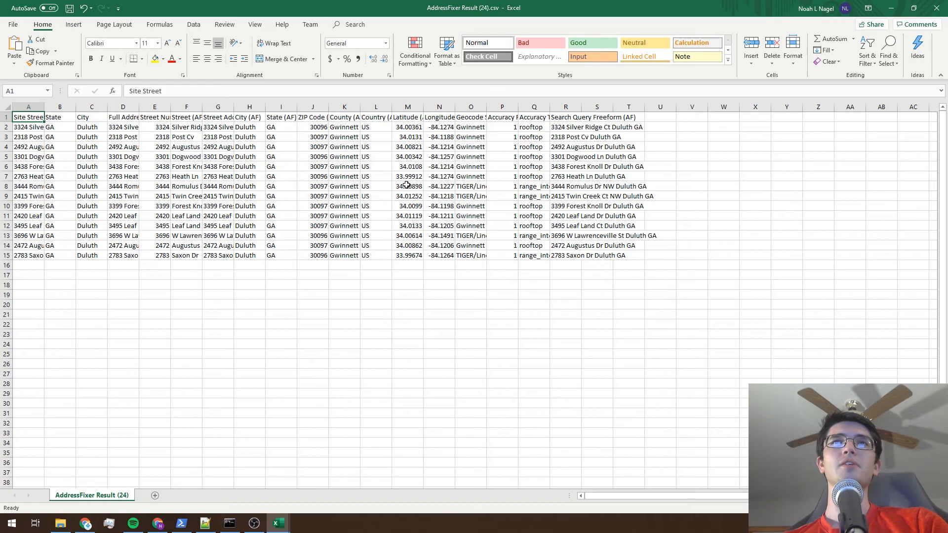
AutoFit the widths of columns A through S in the result sheet and return to the AddressFixer page in Chrome.
left_click(597, 106)
left_click(24, 103, "shift")
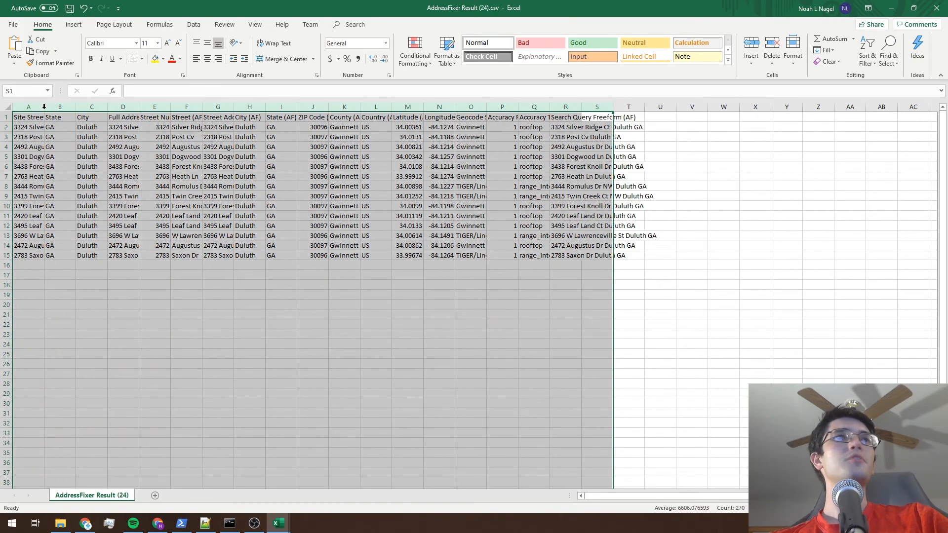
double_click(44, 107)
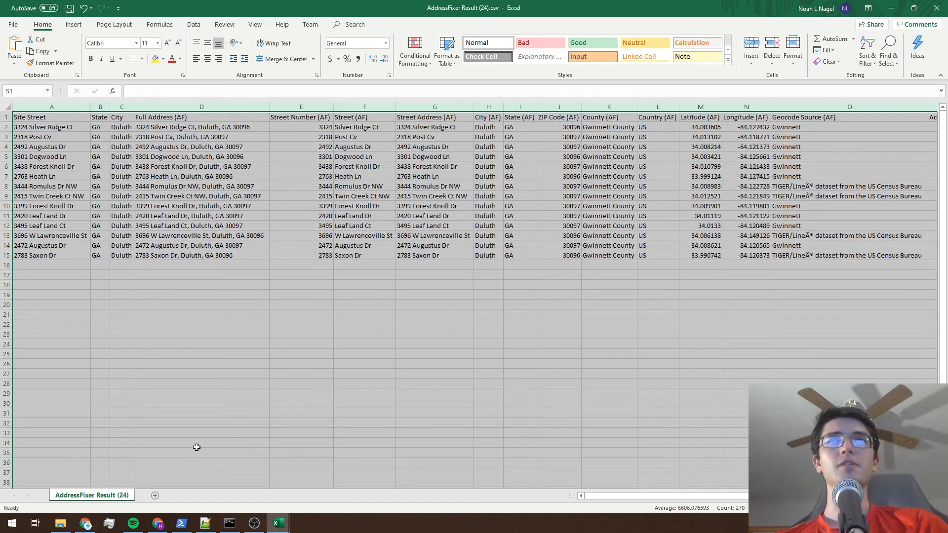
left_click(255, 366)
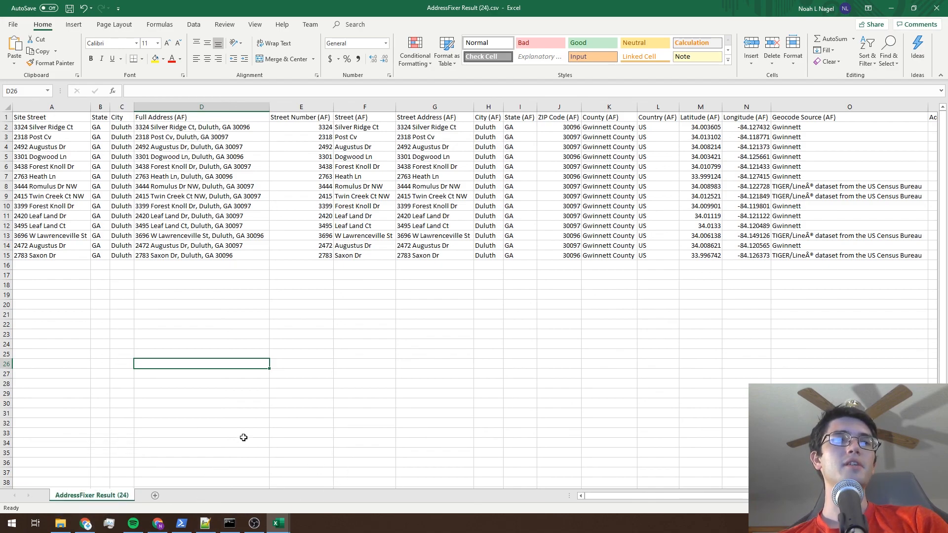
left_click(85, 523)
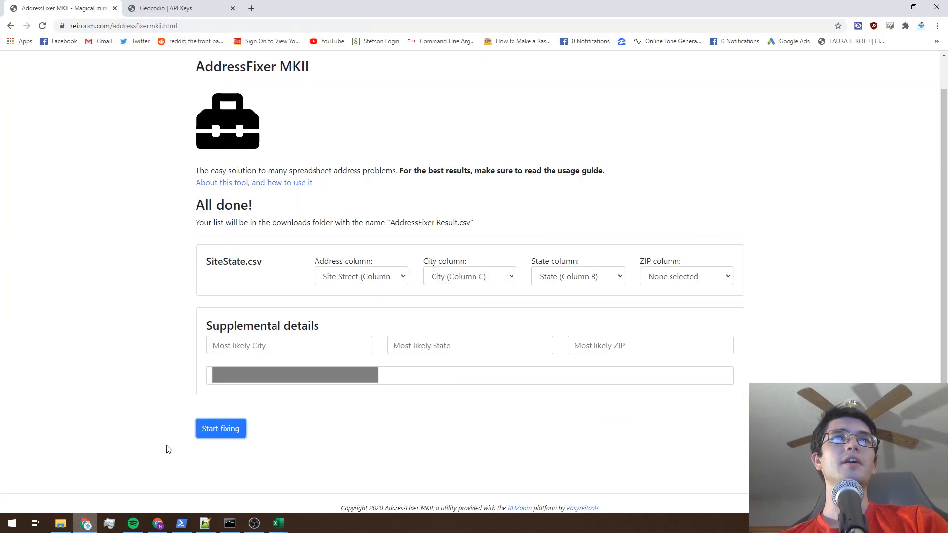